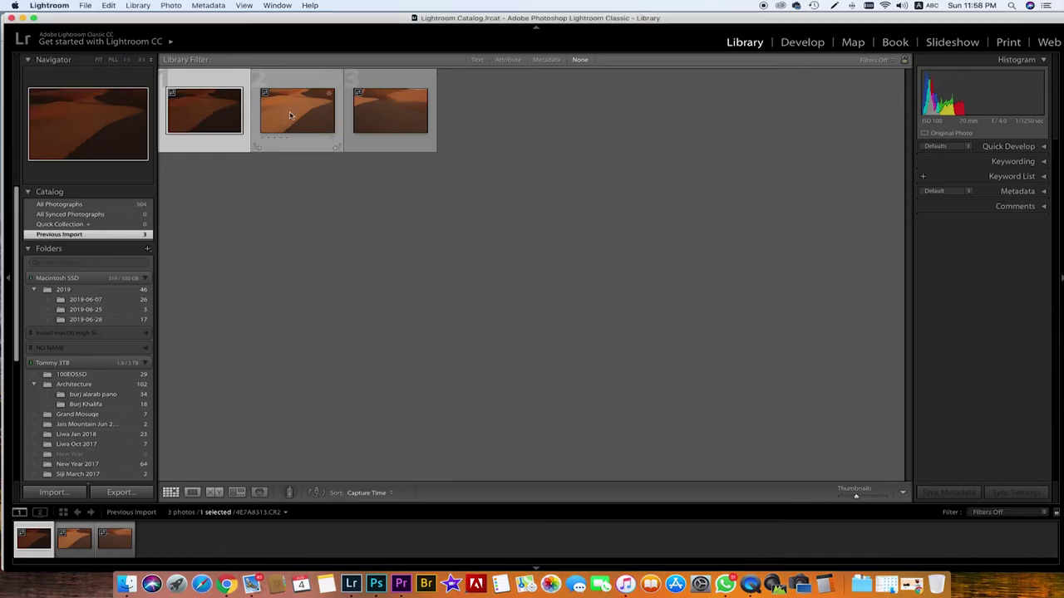
Select all three dune photos and apply Match Total Exposures to them
{"action": "left_click", "coordinate": [278, 121]}
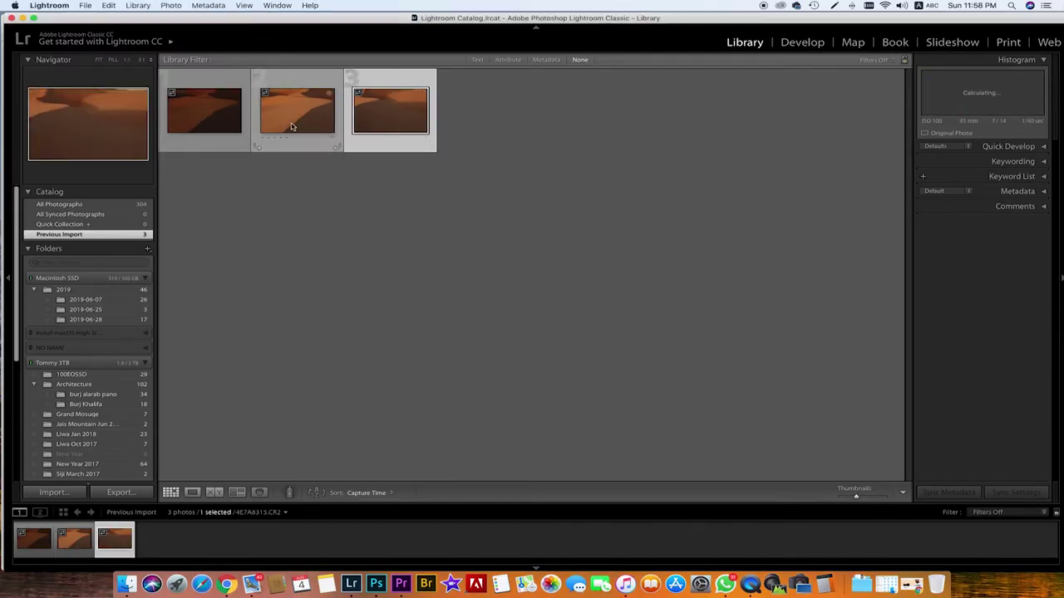
{"action": "key", "text": "super+a"}
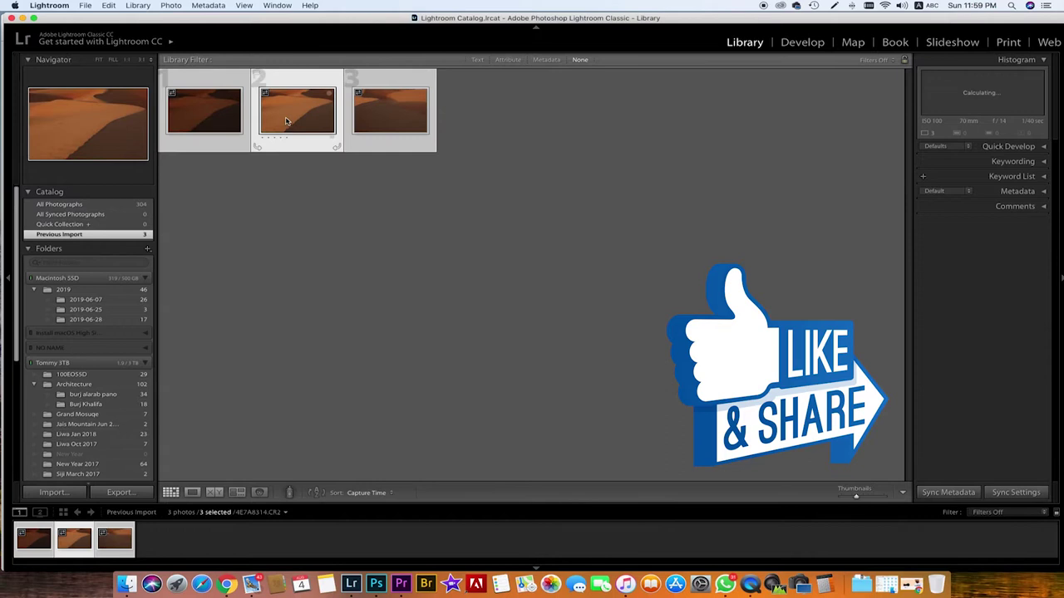
{"action": "left_click", "coordinate": [170, 5]}
{"action": "mouse_move", "coordinate": [197, 283]}
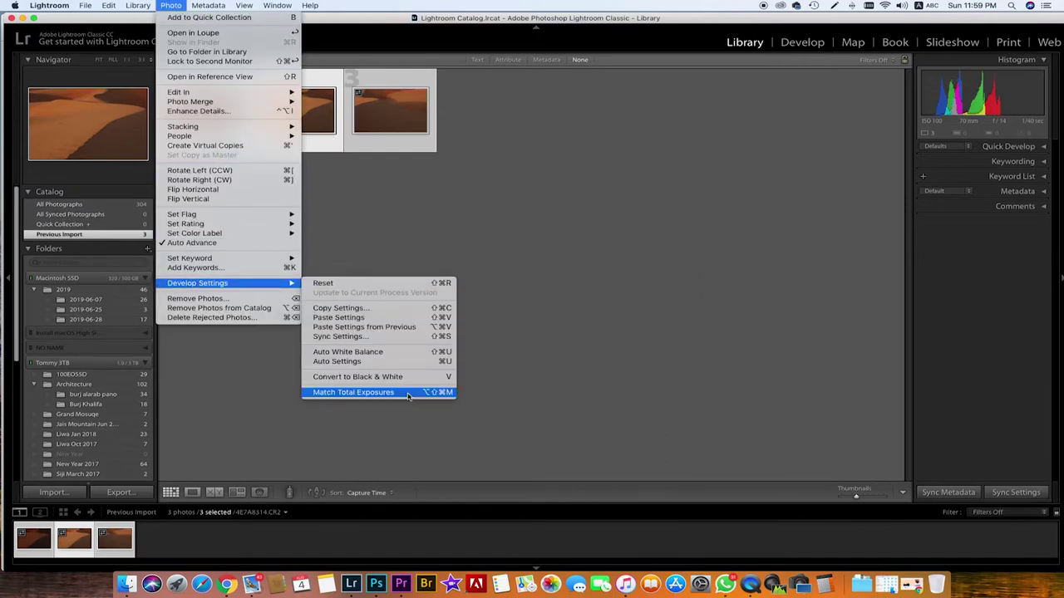
{"action": "left_click", "coordinate": [407, 394]}
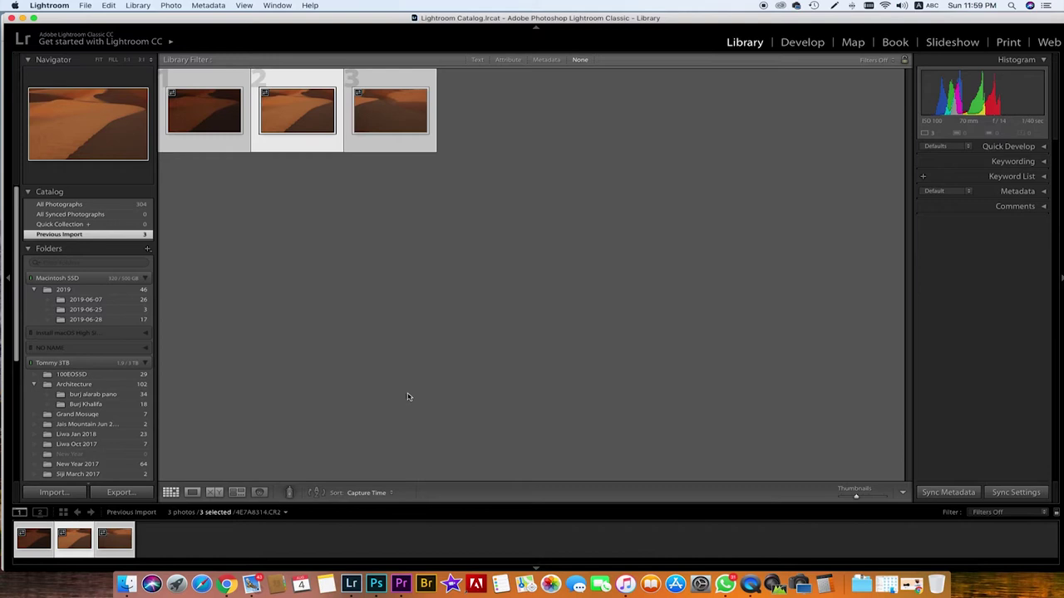
Start a Photo Merge of the three dune photos as a regular, non-HDR panorama
{"action": "right_click", "coordinate": [285, 116]}
{"action": "mouse_move", "coordinate": [319, 231]}
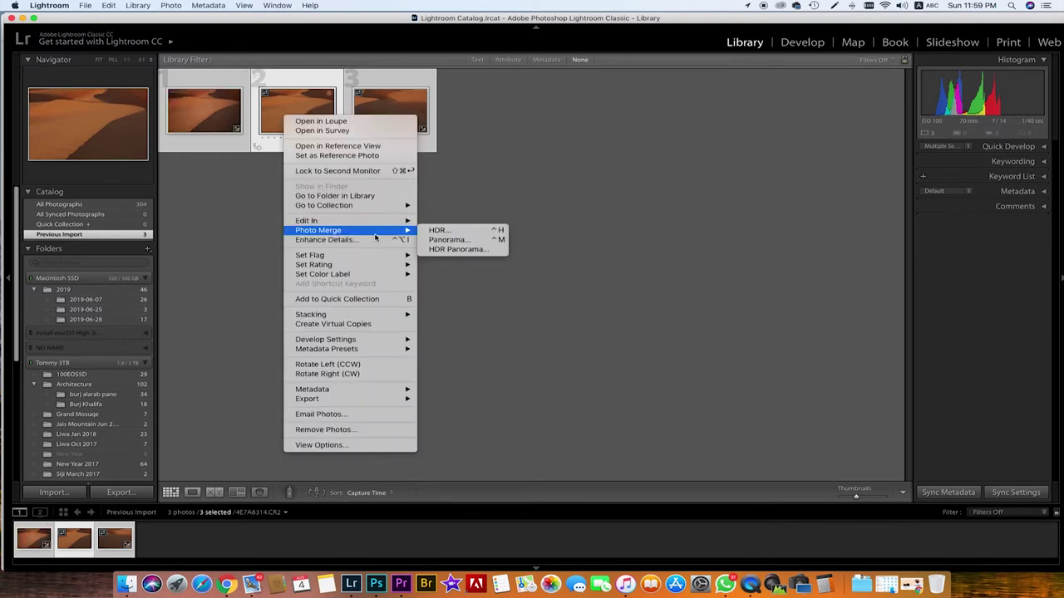
{"action": "left_click", "coordinate": [493, 250]}
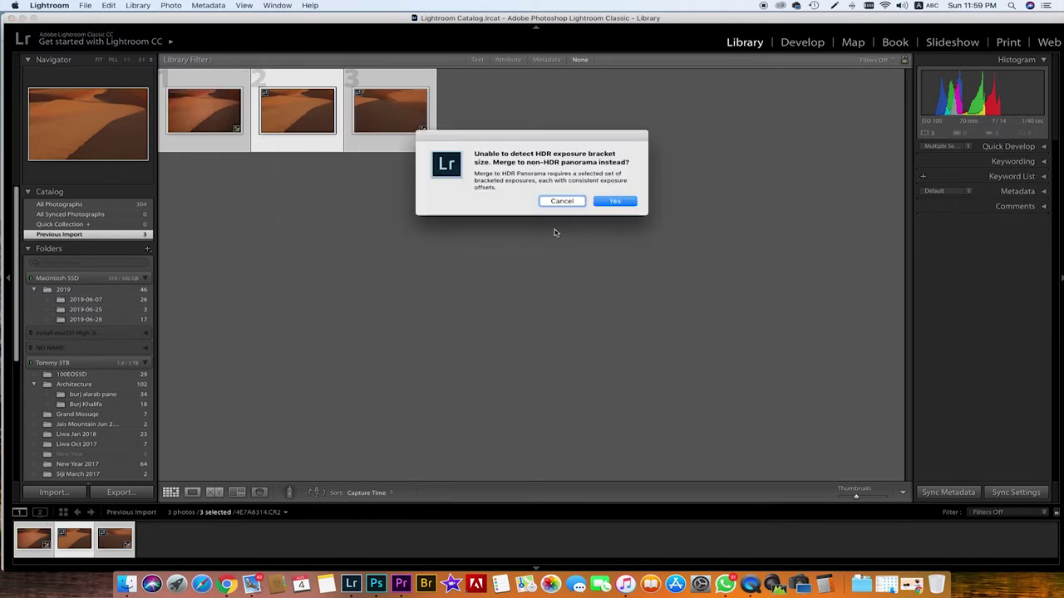
{"action": "left_click", "coordinate": [608, 205]}
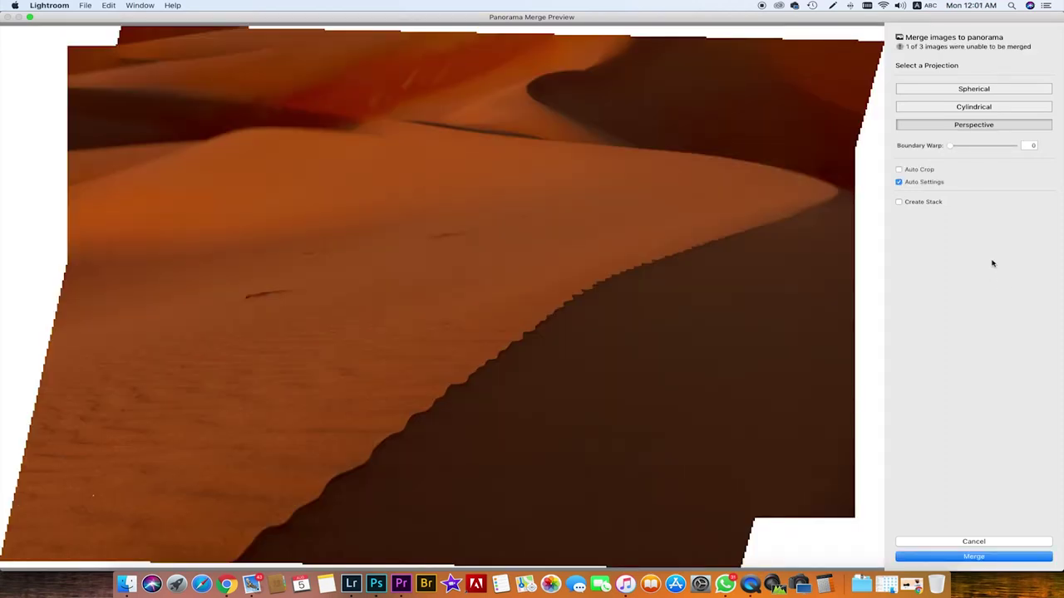
Merge the panorama with Boundary Warp at 100, trying Auto Settings and Auto Crop first
{"action": "left_click", "coordinate": [899, 182]}
{"action": "left_click", "coordinate": [899, 170]}
{"action": "left_click", "coordinate": [900, 169]}
{"action": "left_click_drag", "start_coordinate": [950, 145], "coordinate": [1014, 147]}
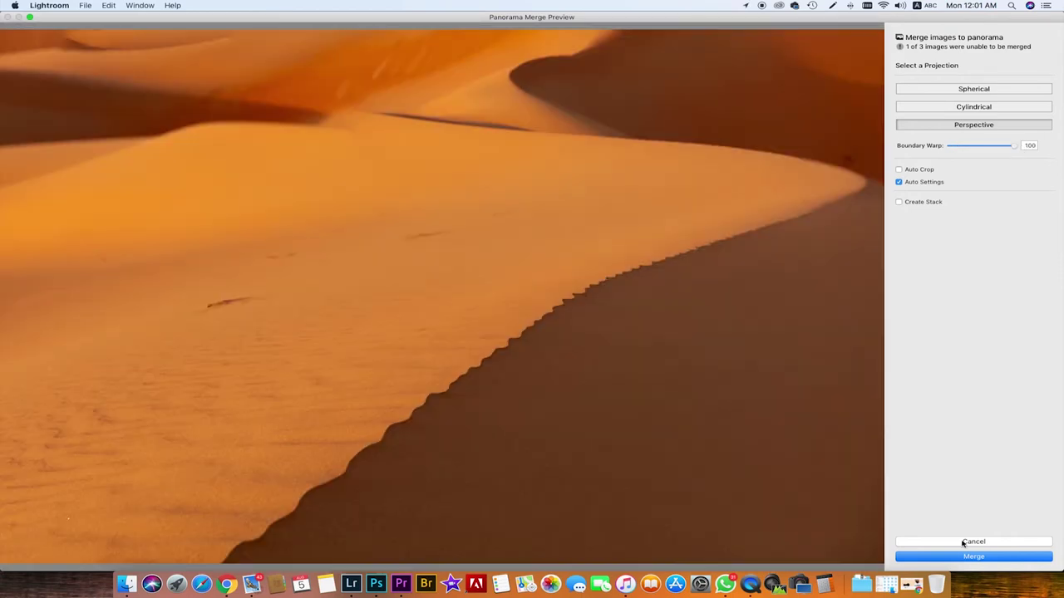
{"action": "left_click", "coordinate": [996, 558]}
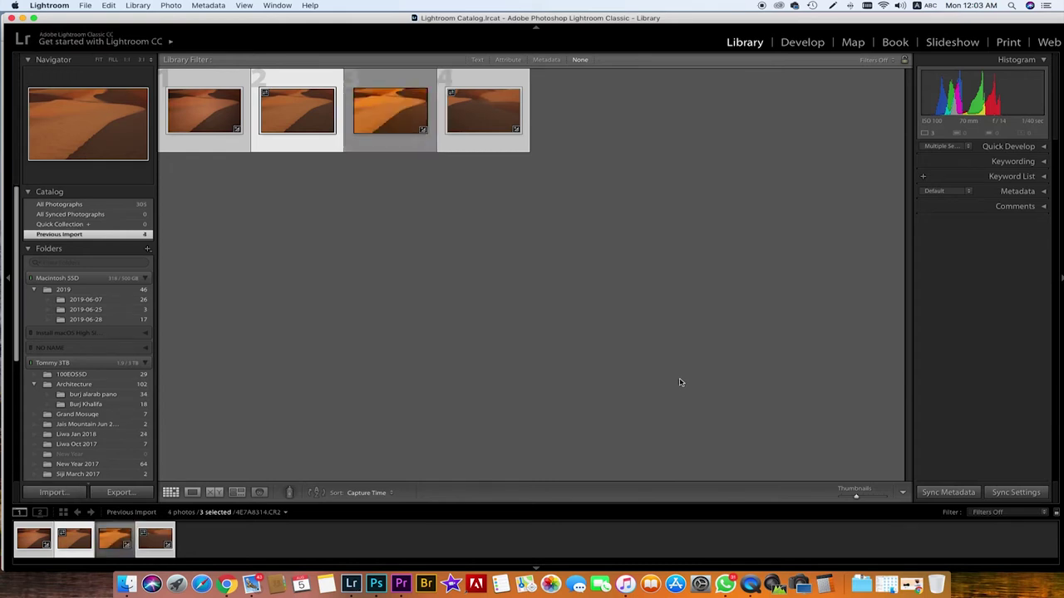
Show the merged panorama enlarged in Loupe view after browsing the other dune photos
{"action": "left_click", "coordinate": [443, 147]}
{"action": "key", "text": "Left"}
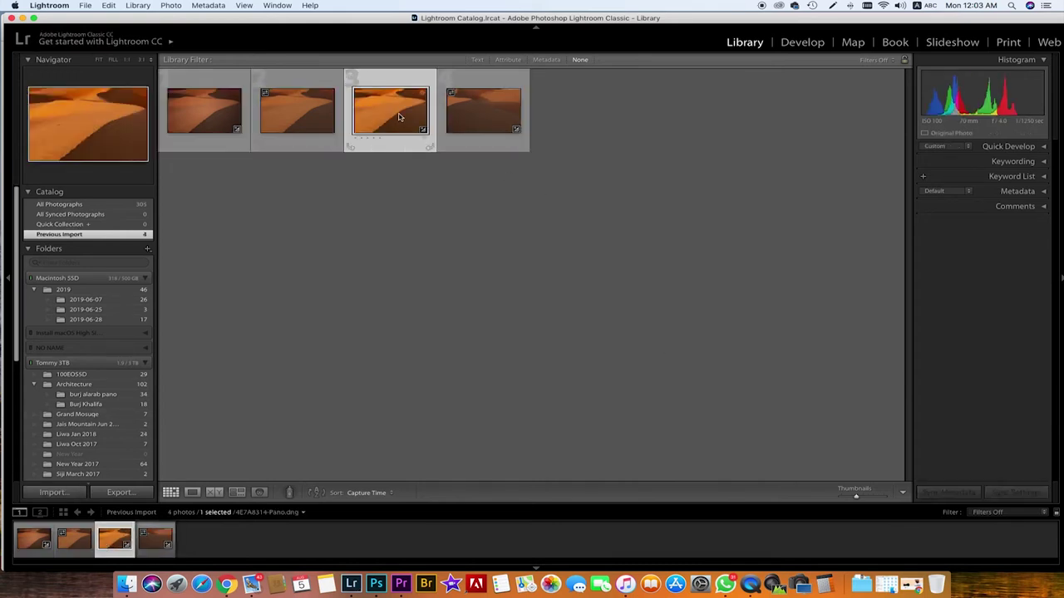
{"action": "double_click", "coordinate": [398, 117]}
{"action": "left_click", "coordinate": [34, 540]}
{"action": "left_click", "coordinate": [74, 541]}
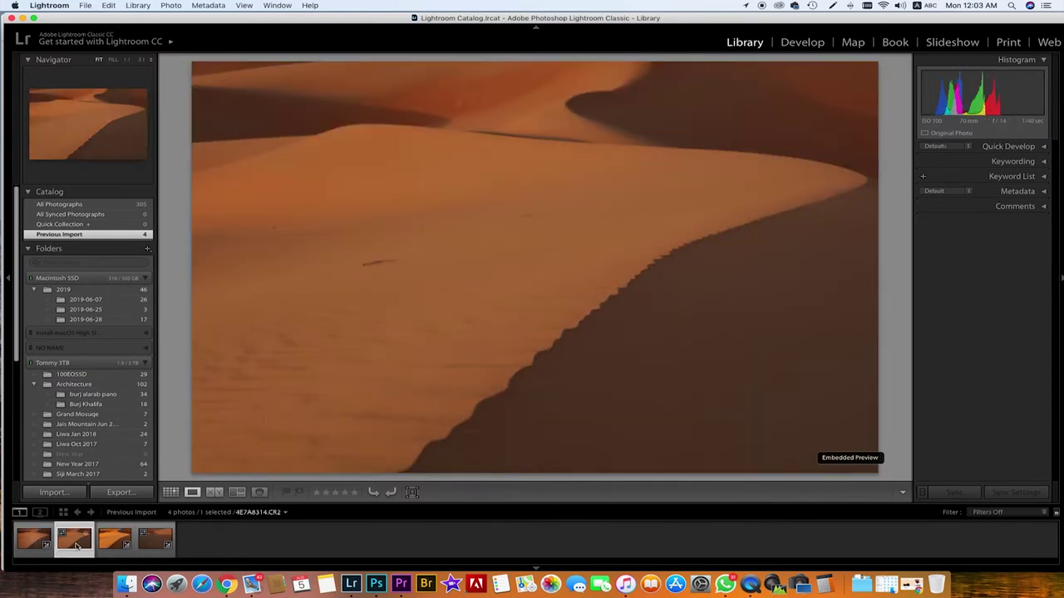
{"action": "left_click", "coordinate": [155, 540]}
{"action": "left_click", "coordinate": [111, 545]}
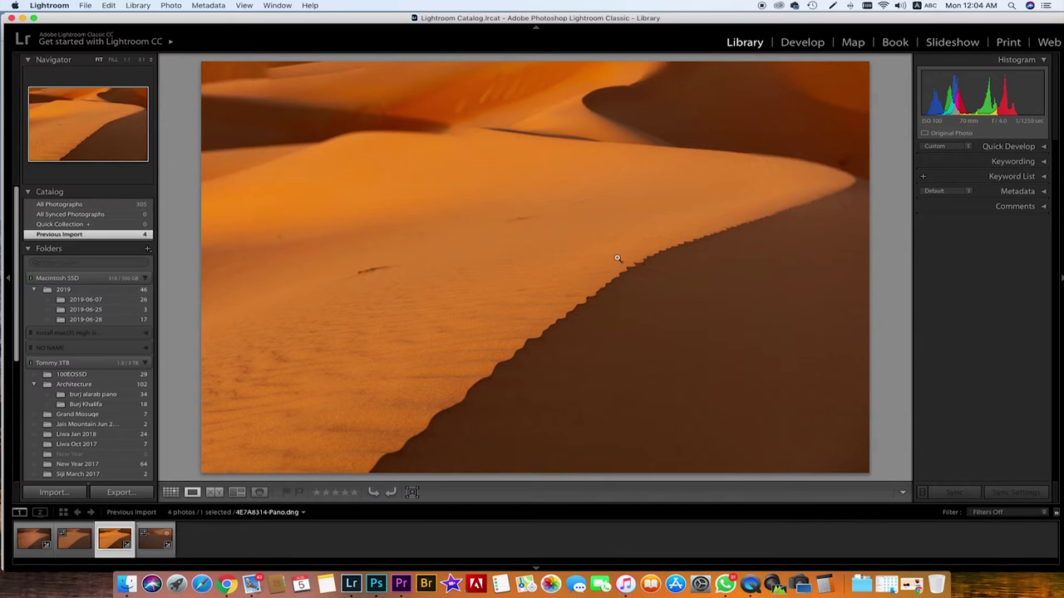
Open and dismiss the panorama's context menu without choosing anything
{"action": "right_click", "coordinate": [485, 215]}
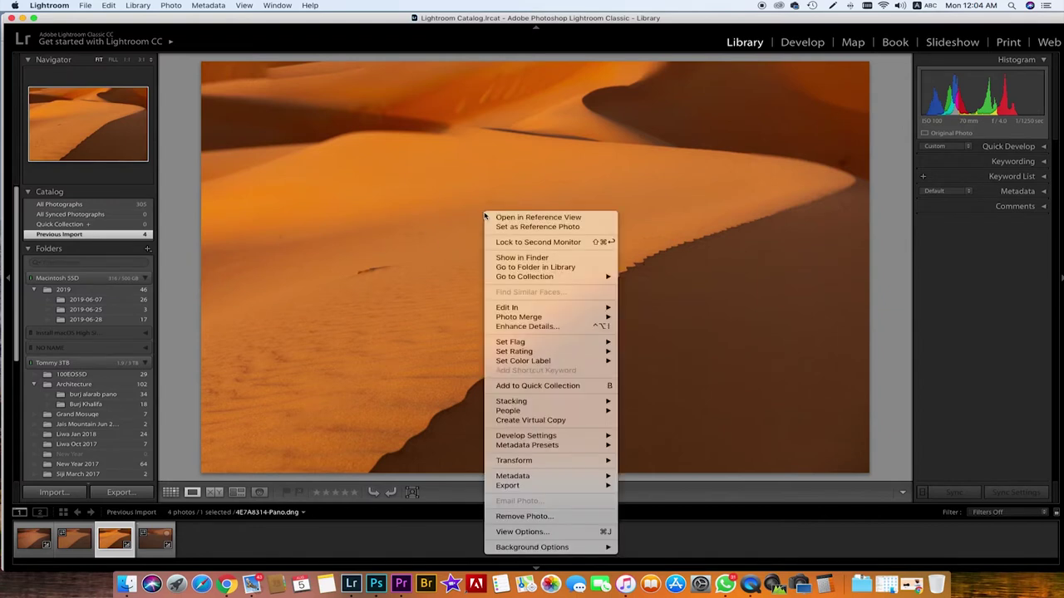
{"action": "mouse_move", "coordinate": [508, 307]}
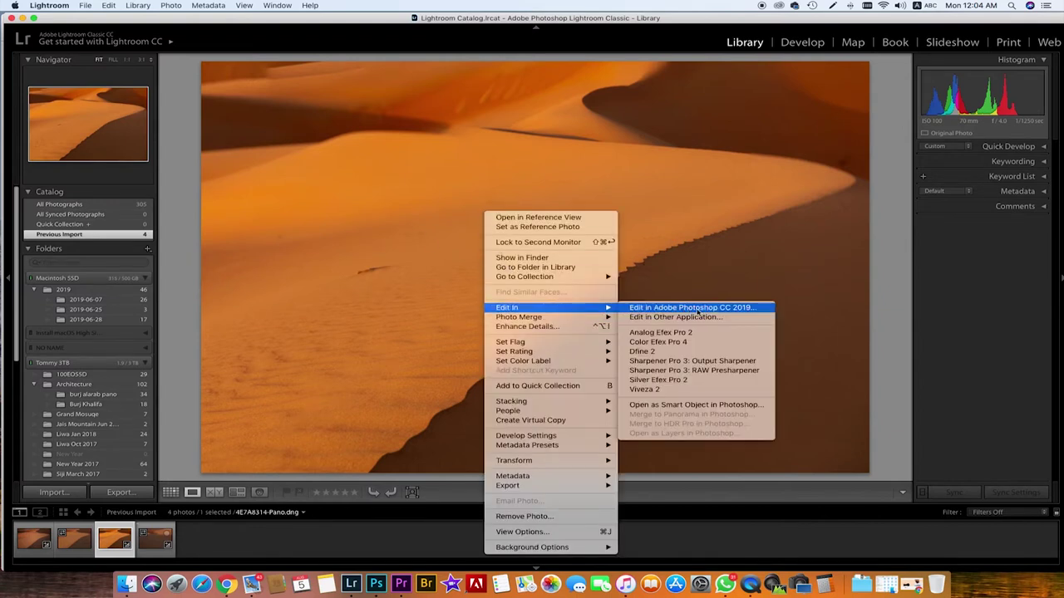
{"action": "left_click", "coordinate": [686, 46]}
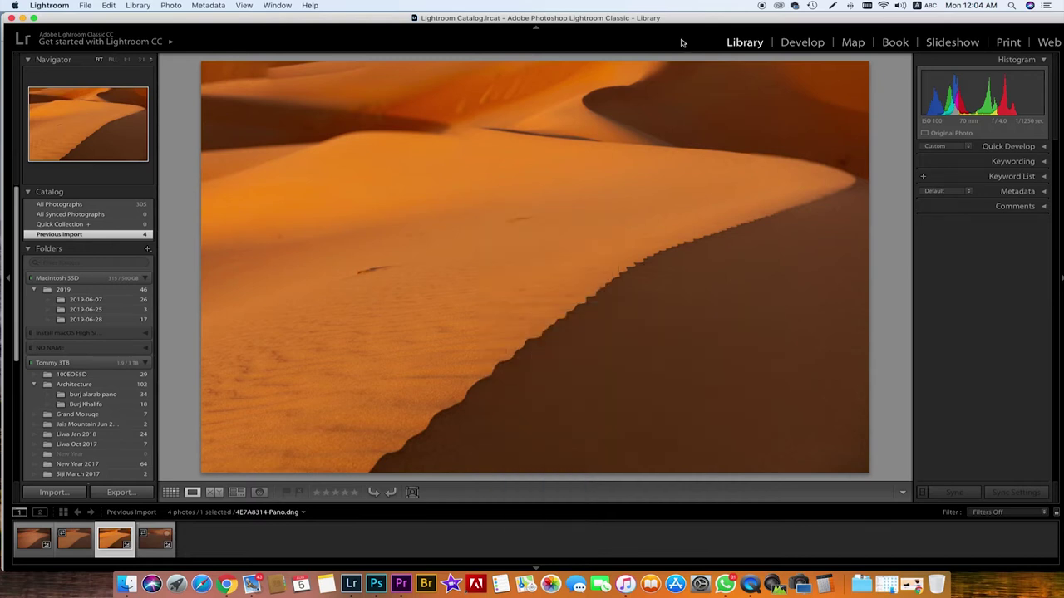
{"action": "left_click", "coordinate": [802, 42]}
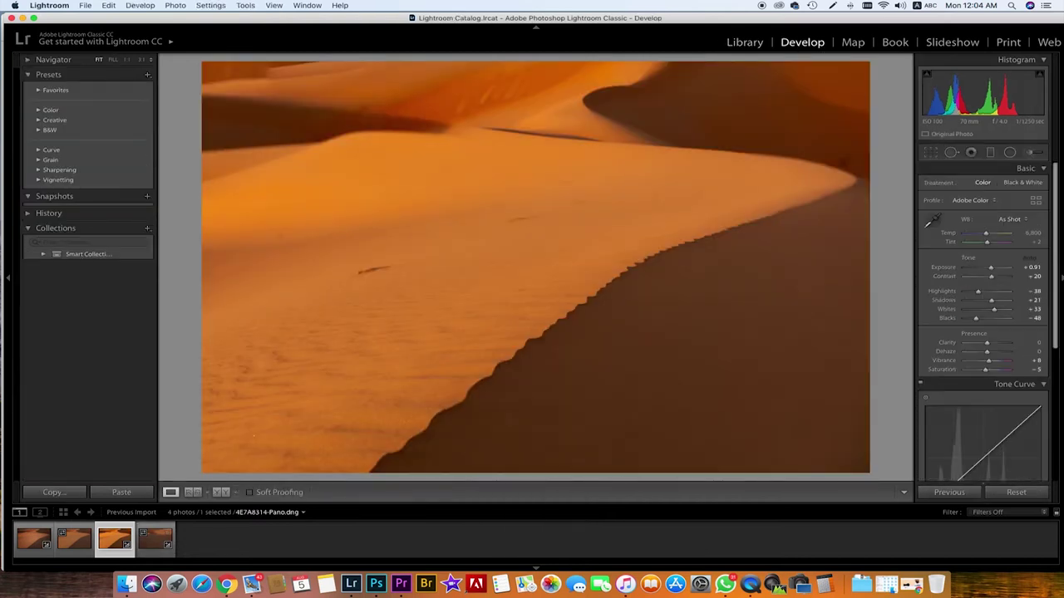
Warm the panorama to Temp 9,764, Shadows -26, Whites +65, Blacks -55, then edit in Photoshop
{"action": "mouse_move", "coordinate": [986, 234]}
{"action": "left_mouse_down"}
{"action": "mouse_move", "coordinate": [995, 236]}
{"action": "mouse_move", "coordinate": [988, 267]}
{"action": "left_mouse_up"}
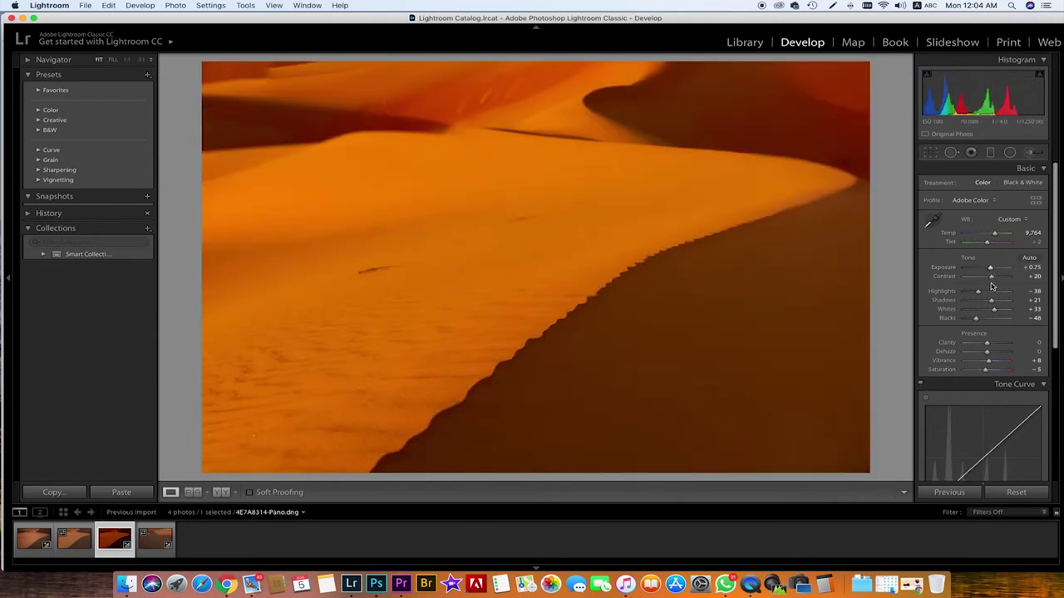
{"action": "mouse_move", "coordinate": [991, 301]}
{"action": "left_mouse_down"}
{"action": "mouse_move", "coordinate": [981, 300]}
{"action": "mouse_move", "coordinate": [1001, 311]}
{"action": "left_mouse_up"}
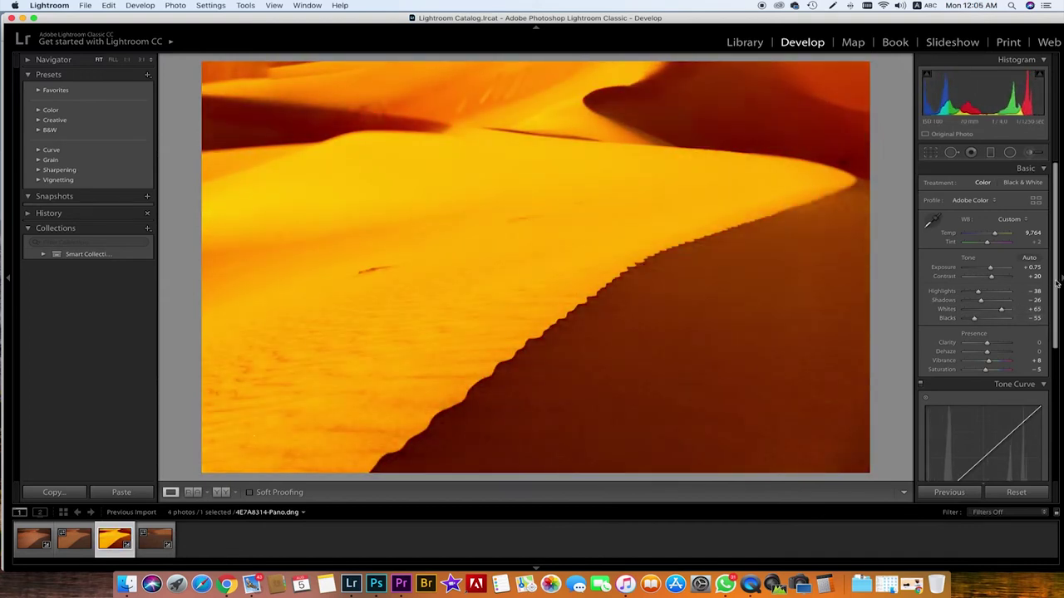
{"action": "scroll", "coordinate": [1048, 436], "scroll_direction": "down", "scroll_amount": 5}
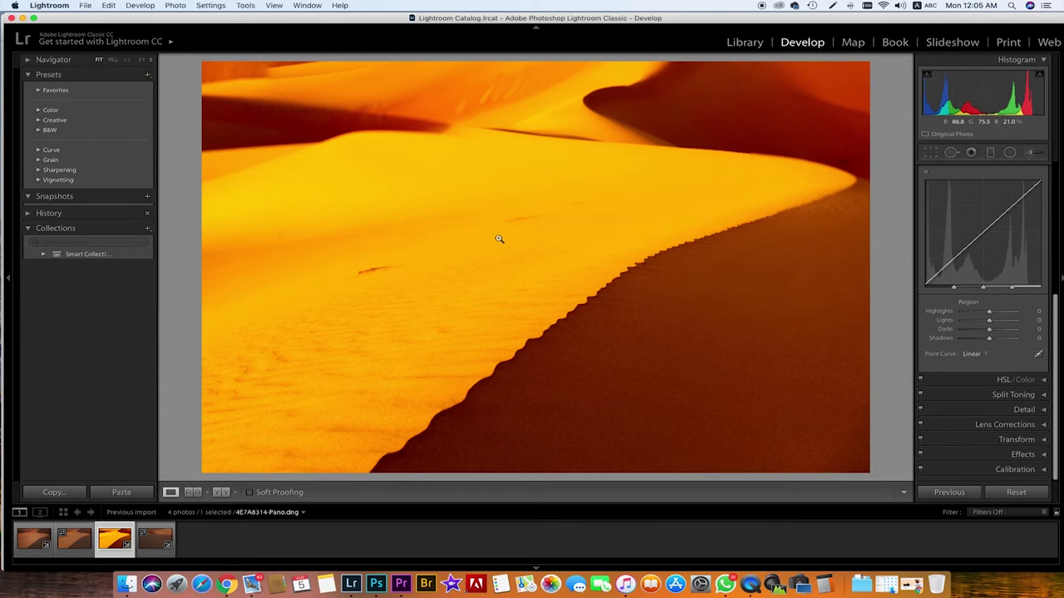
{"action": "key", "text": "ctrl+e"}
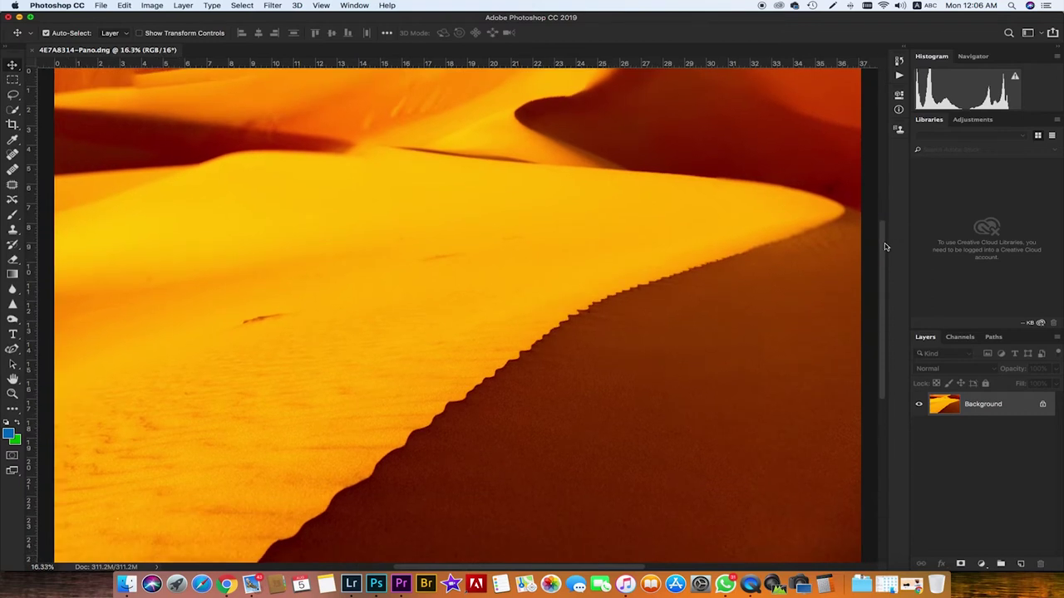
Resample the panorama to 300 pixels/inch, making it 11139 × 7630 px
{"action": "left_click", "coordinate": [152, 6]}
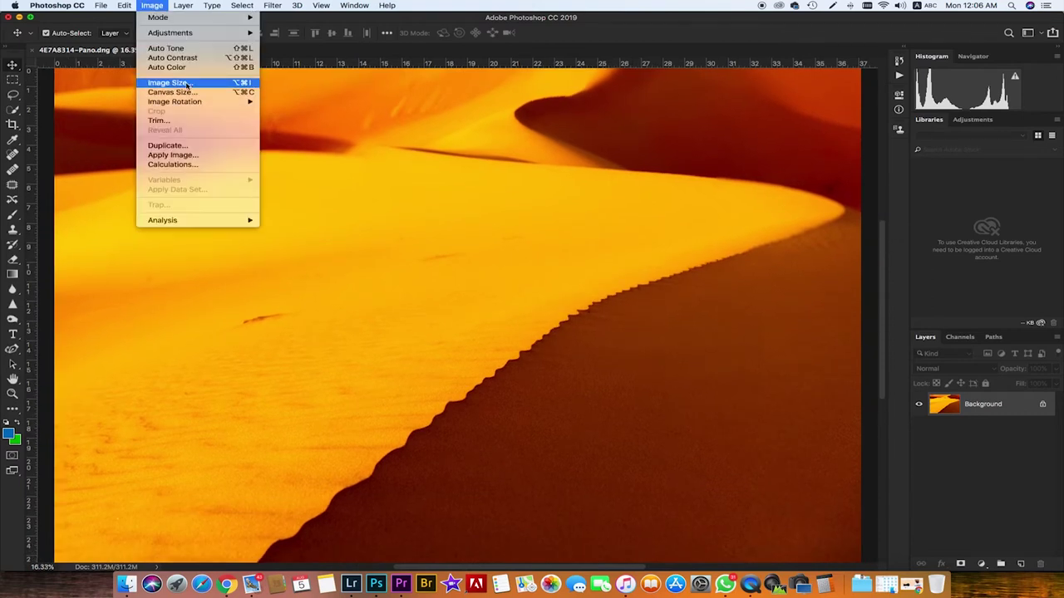
{"action": "left_click", "coordinate": [171, 82]}
{"action": "type", "text": "300"}
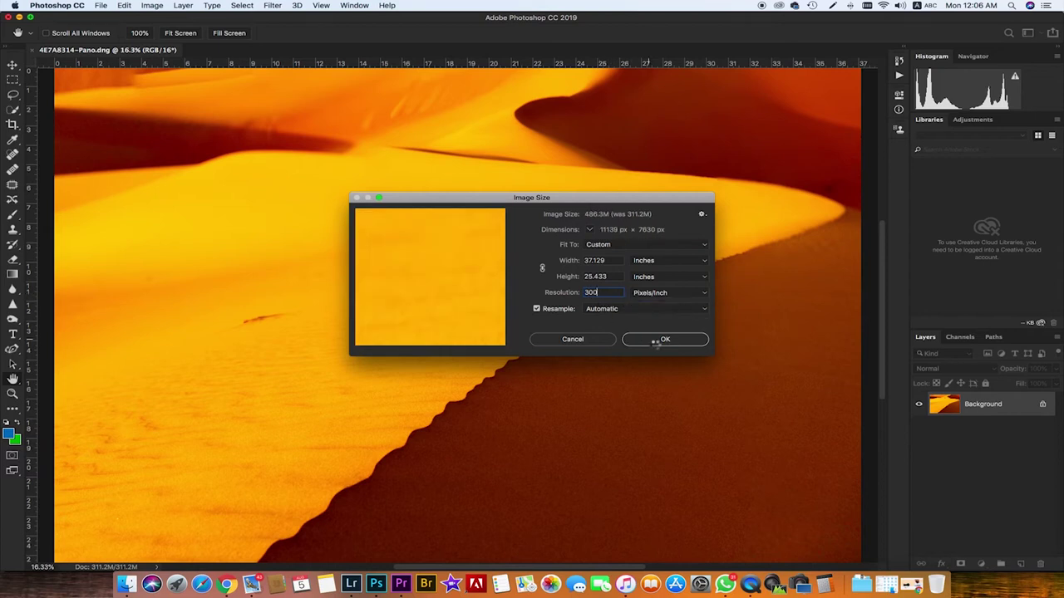
{"action": "left_click", "coordinate": [656, 346]}
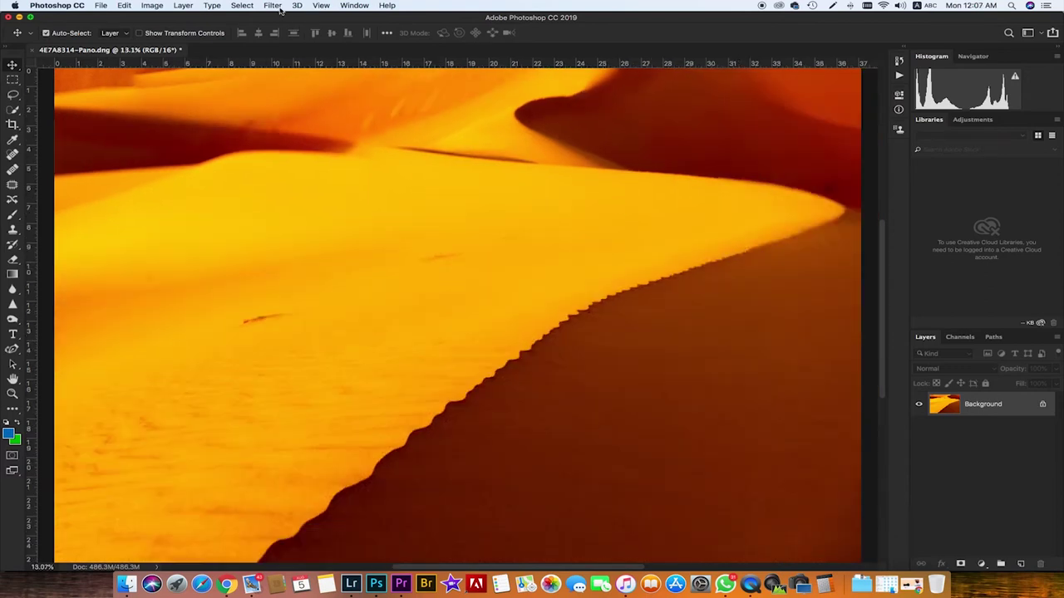
In Camera Raw Filter, reset to defaults and set Contrast +7, Texture +40, Shadows -38
{"action": "left_click", "coordinate": [273, 5]}
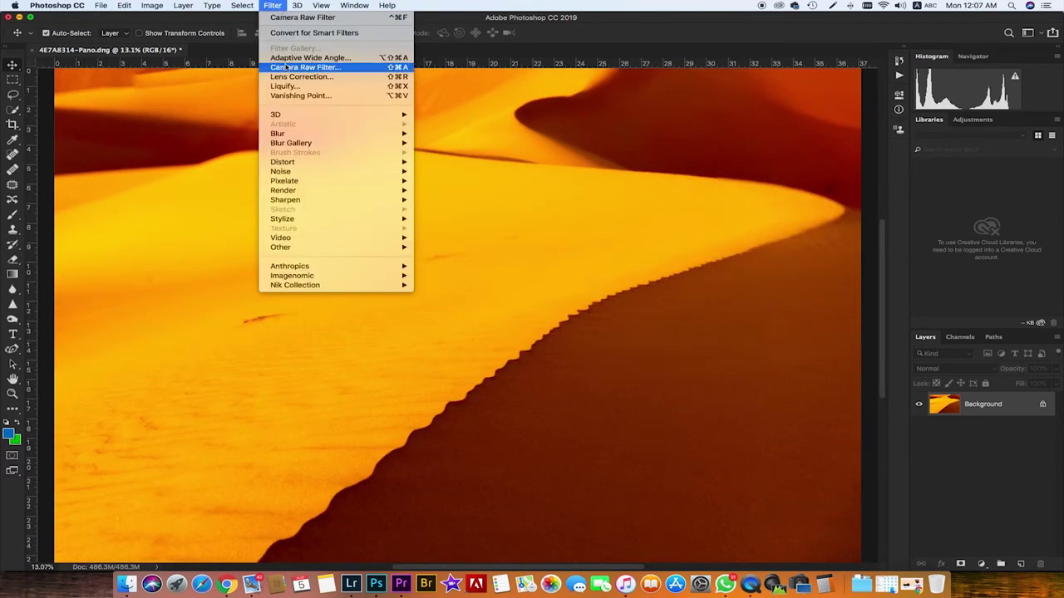
{"action": "left_click", "coordinate": [320, 68]}
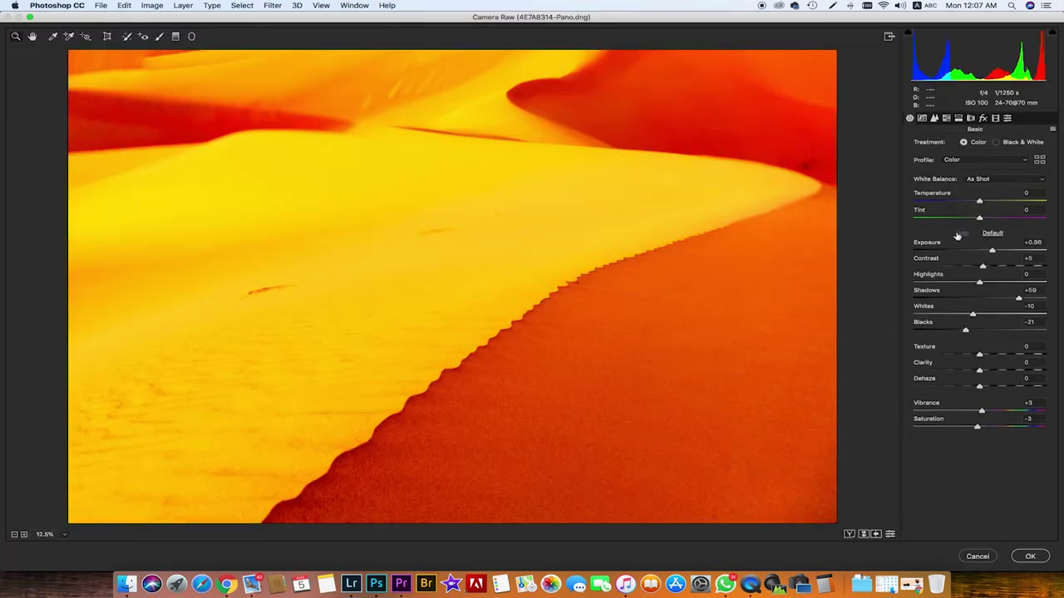
{"action": "left_click", "coordinate": [993, 233]}
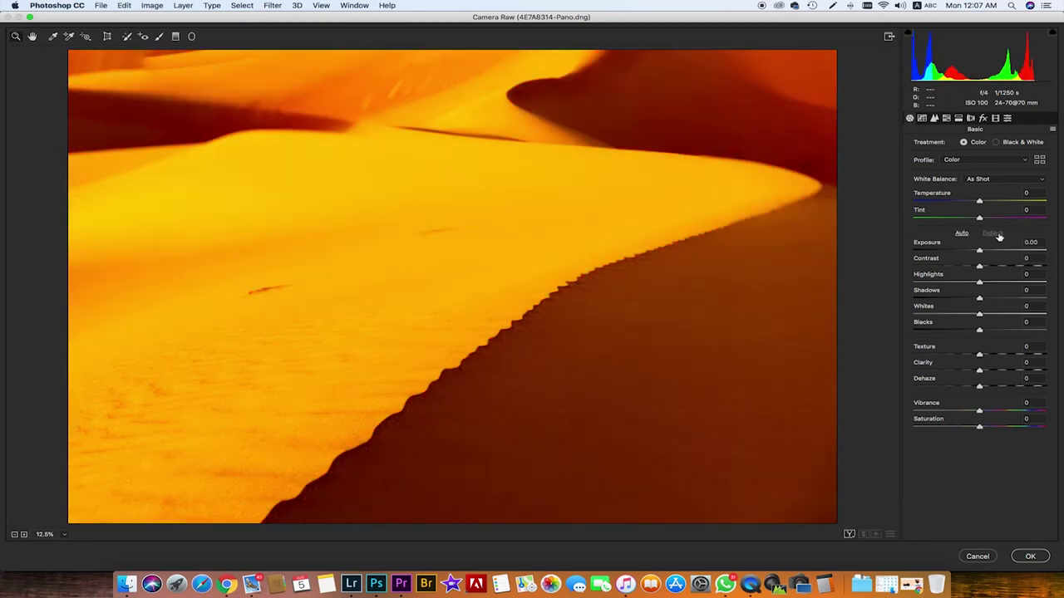
{"action": "left_click_drag", "start_coordinate": [979, 267], "coordinate": [944, 283]}
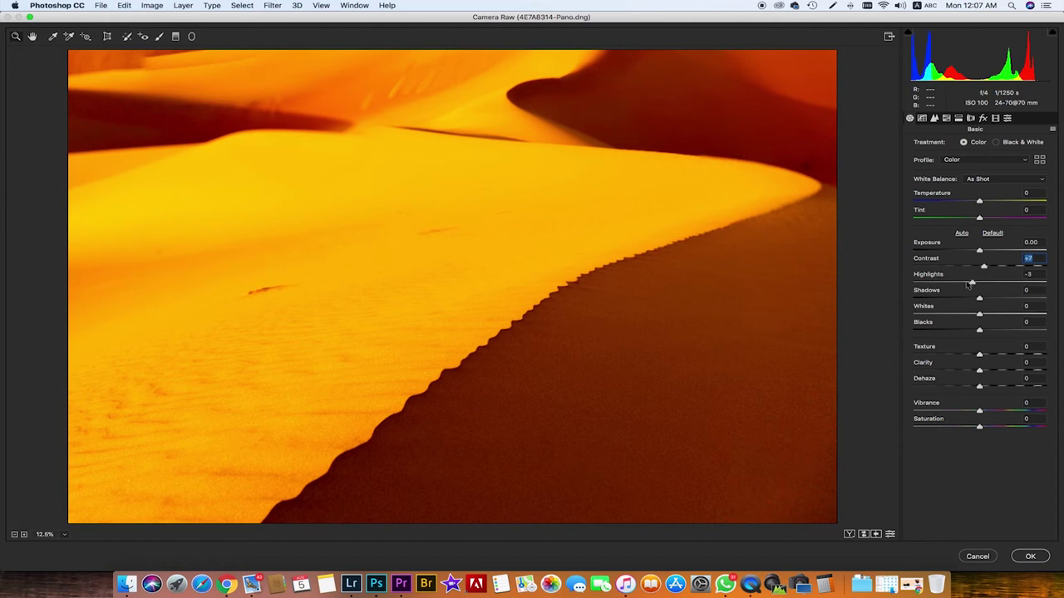
{"action": "mouse_move", "coordinate": [979, 354]}
{"action": "left_mouse_down"}
{"action": "mouse_move", "coordinate": [1006, 356]}
{"action": "mouse_move", "coordinate": [986, 372]}
{"action": "left_mouse_up"}
{"action": "mouse_move", "coordinate": [980, 299]}
{"action": "left_mouse_down"}
{"action": "mouse_move", "coordinate": [954, 303]}
{"action": "mouse_move", "coordinate": [1030, 314]}
{"action": "left_mouse_up"}
Set Whites +42, Highlights -100, Exposure -0.70, slightly cooler Temperature, and apply the filter
{"action": "left_click_drag", "start_coordinate": [980, 250], "coordinate": [968, 252]}
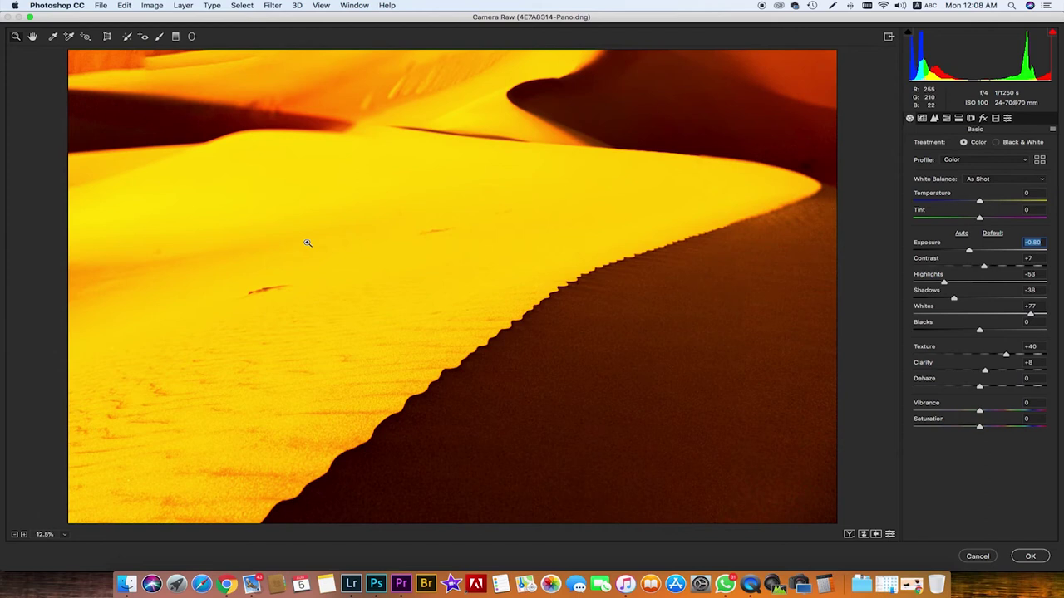
{"action": "left_click", "coordinate": [1030, 315]}
{"action": "type", "text": "62"}
{"action": "key", "text": "Return"}
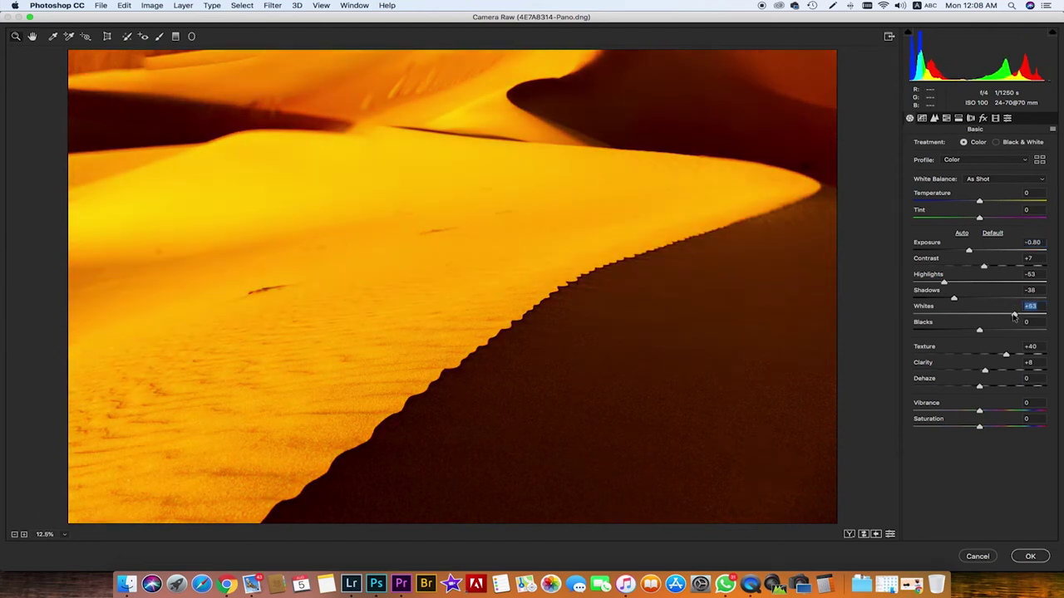
{"action": "left_click_drag", "start_coordinate": [944, 282], "coordinate": [886, 286]}
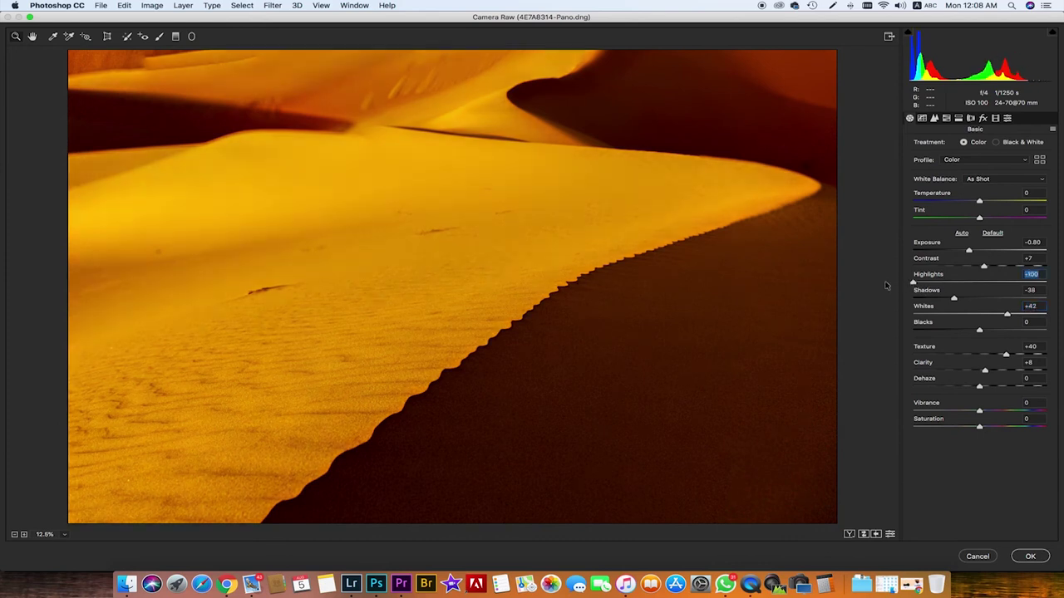
{"action": "left_click_drag", "start_coordinate": [969, 251], "coordinate": [973, 254]}
{"action": "left_click_drag", "start_coordinate": [979, 202], "coordinate": [976, 205]}
{"action": "left_click", "coordinate": [977, 205]}
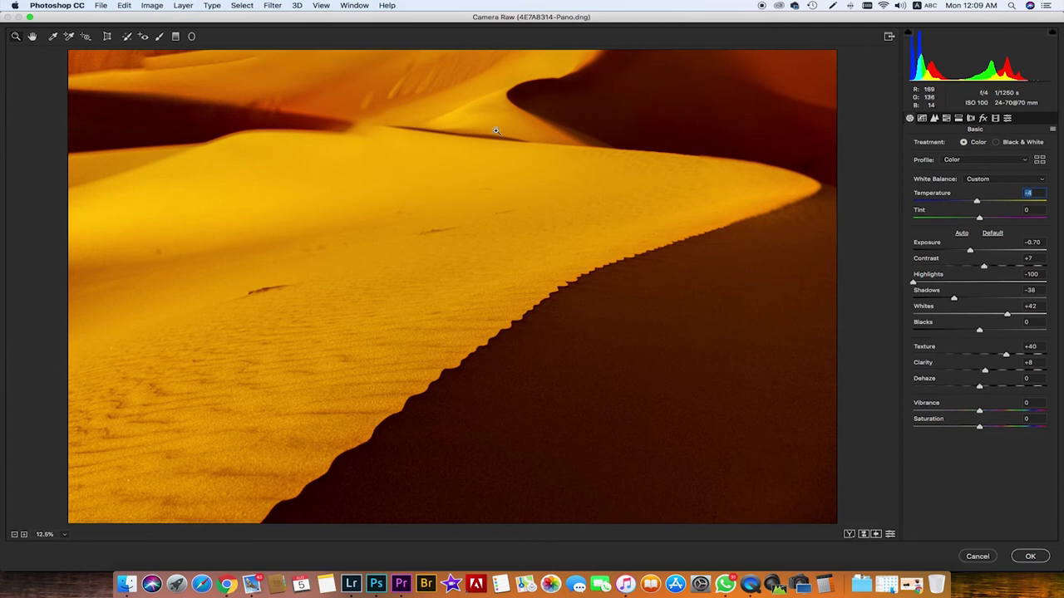
{"action": "left_click", "coordinate": [1039, 558]}
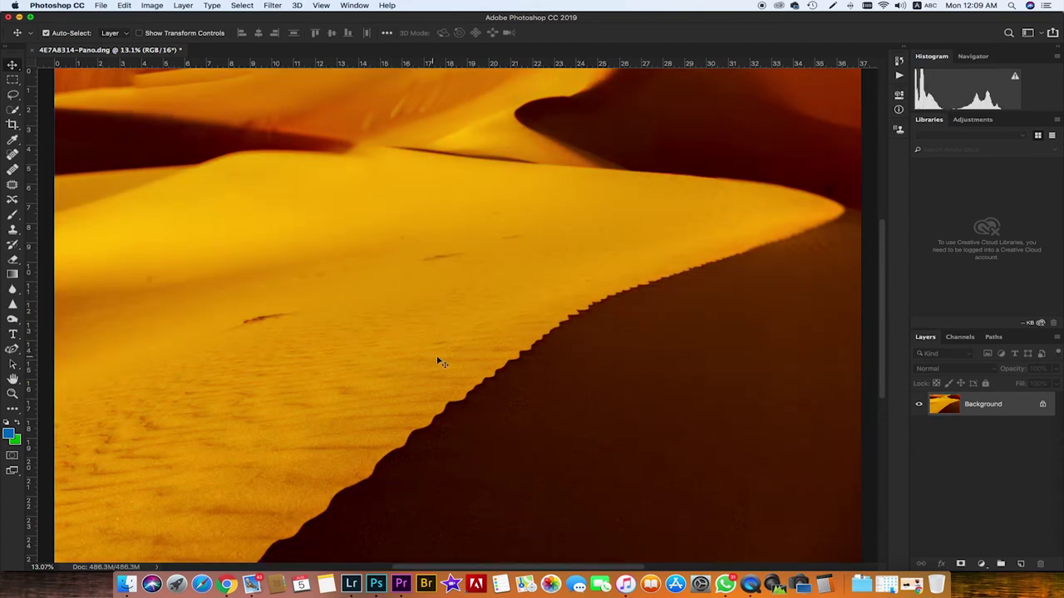
Lasso the top-left ridge blemish and remove it with Content-Aware Fill, then deselect
{"action": "left_click_drag", "start_coordinate": [883, 321], "coordinate": [886, 282]}
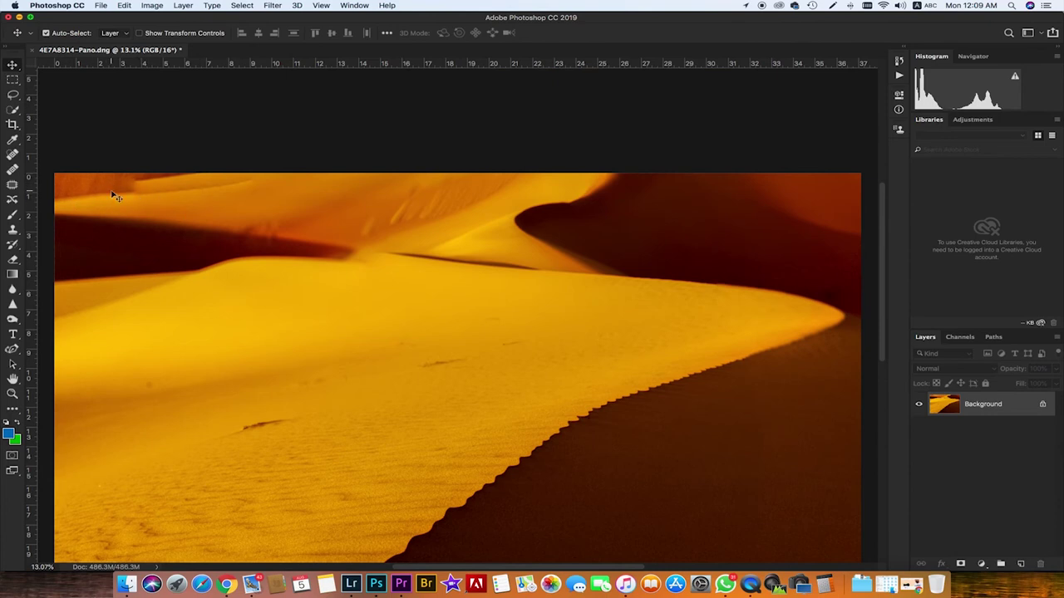
{"action": "left_click", "coordinate": [14, 94]}
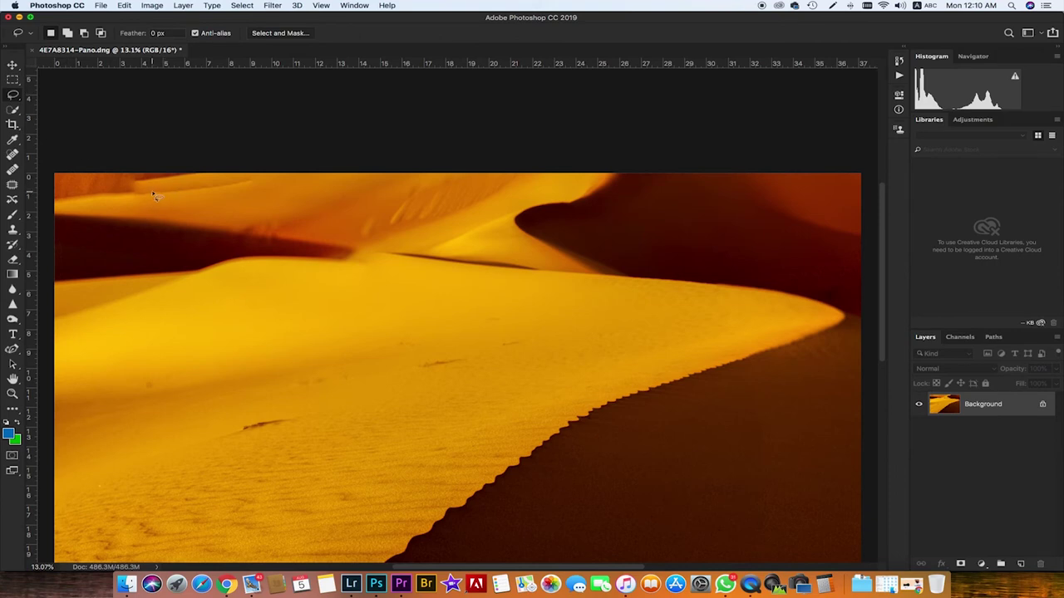
{"action": "mouse_move", "coordinate": [210, 187]}
{"action": "left_mouse_down"}
{"action": "mouse_move", "coordinate": [139, 196]}
{"action": "mouse_move", "coordinate": [128, 183]}
{"action": "left_mouse_up"}
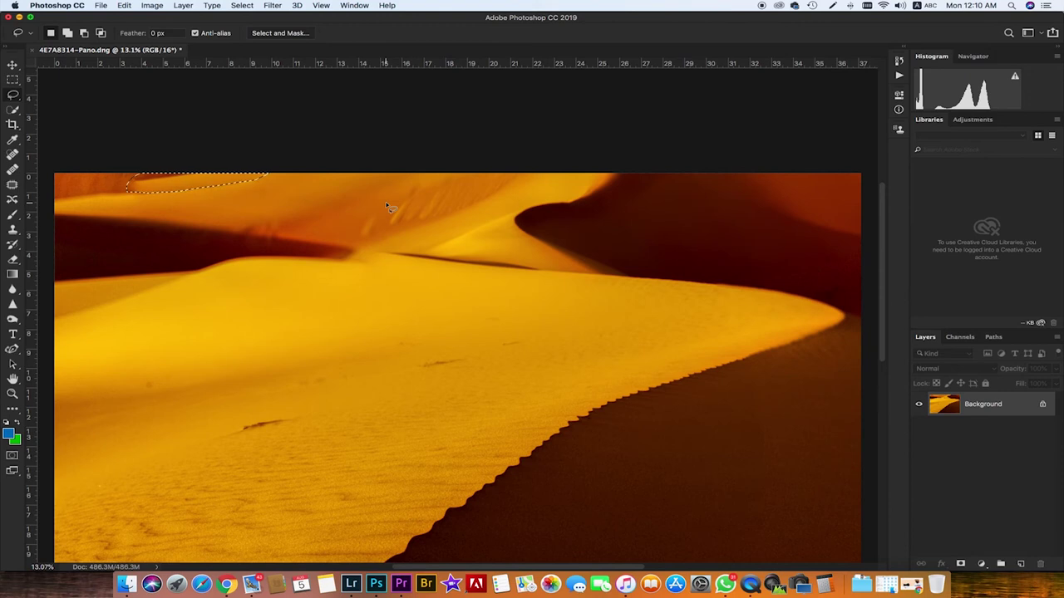
{"action": "key", "text": "shift+BackSpace"}
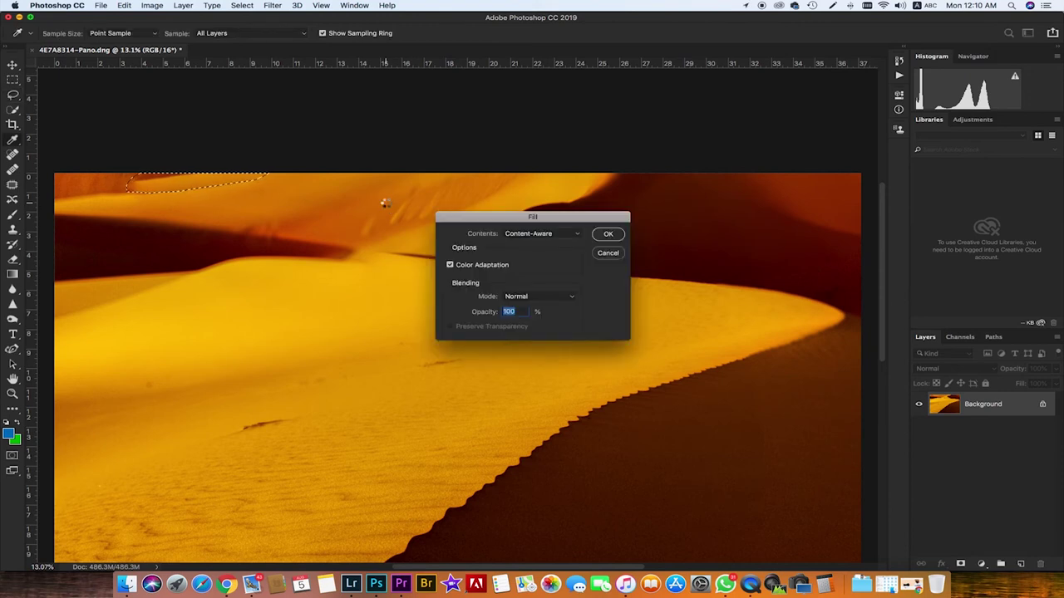
{"action": "key", "text": "Return"}
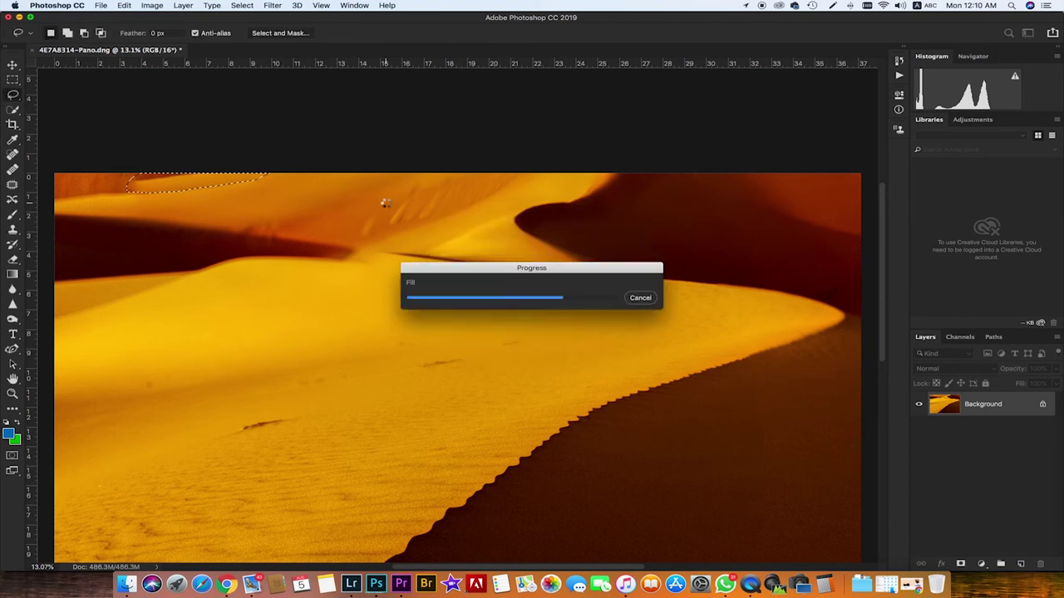
{"action": "key", "text": "super+d"}
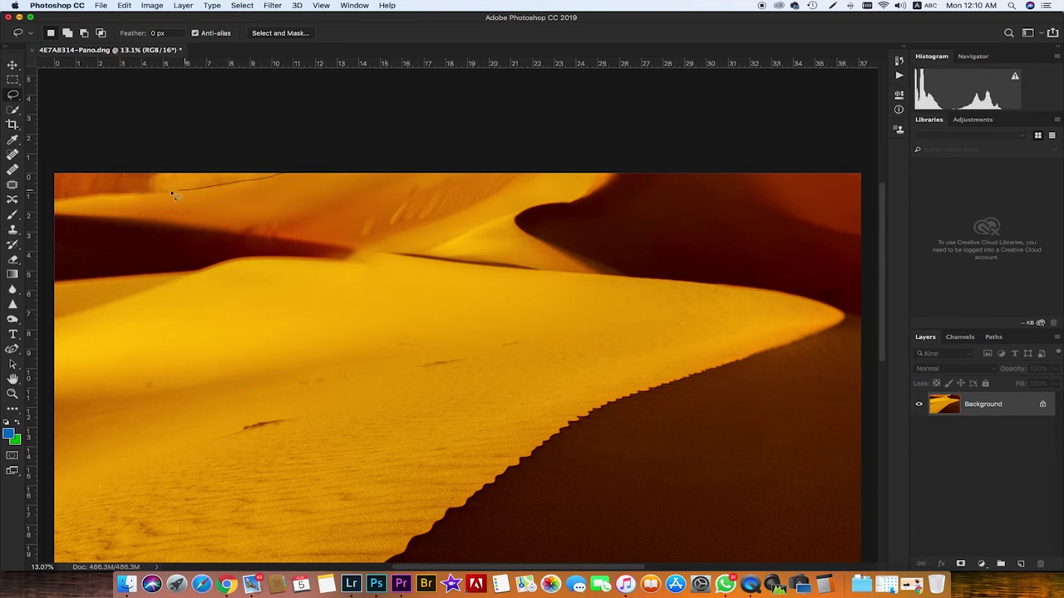
Outline the strip along the top edge with the Patch tool for patching
{"action": "key", "text": "j"}
{"action": "mouse_move", "coordinate": [170, 189]}
{"action": "left_mouse_down"}
{"action": "mouse_move", "coordinate": [91, 188]}
{"action": "mouse_move", "coordinate": [269, 203]}
{"action": "left_mouse_up"}
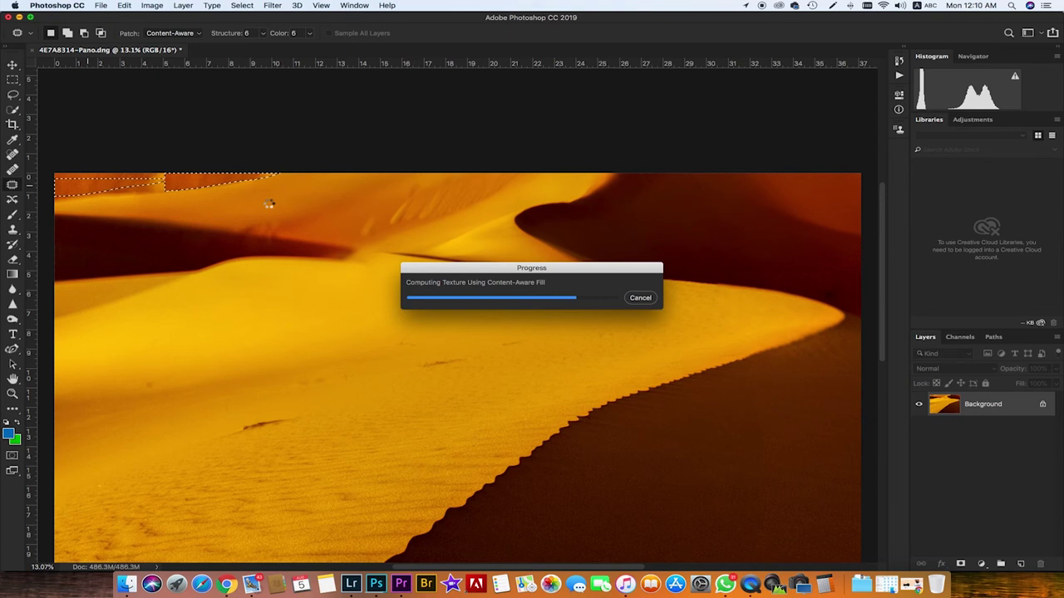
{"action": "scroll", "coordinate": [269, 202], "scroll_direction": "right", "scroll_amount": 5}
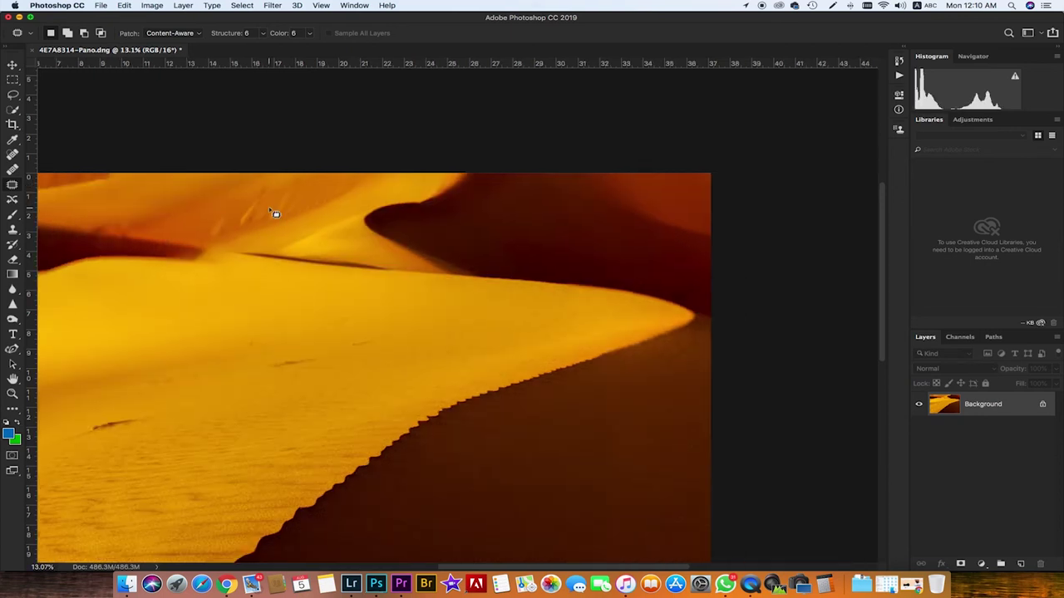
{"action": "scroll", "coordinate": [269, 206], "scroll_direction": "down", "scroll_amount": 3}
{"action": "scroll", "coordinate": [269, 206], "scroll_direction": "left", "scroll_amount": 5}
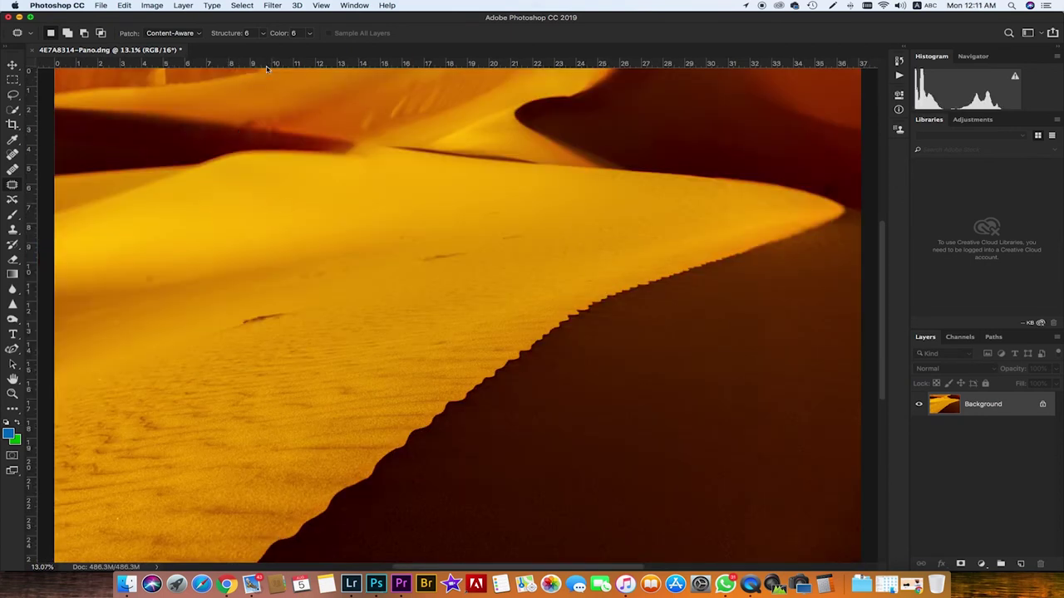
Patch the marks along the top-left edge with clean sand, then zoom out to view more of the image
{"action": "left_click_drag", "start_coordinate": [281, 75], "coordinate": [295, 88]}
{"action": "left_click_drag", "start_coordinate": [268, 85], "coordinate": [397, 102]}
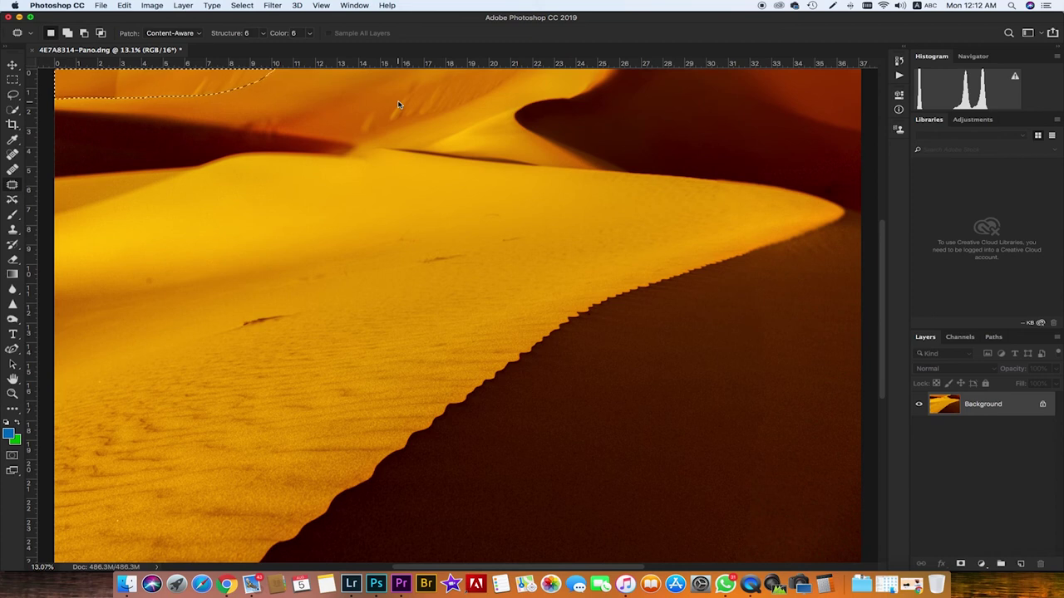
{"action": "key", "text": "super+z"}
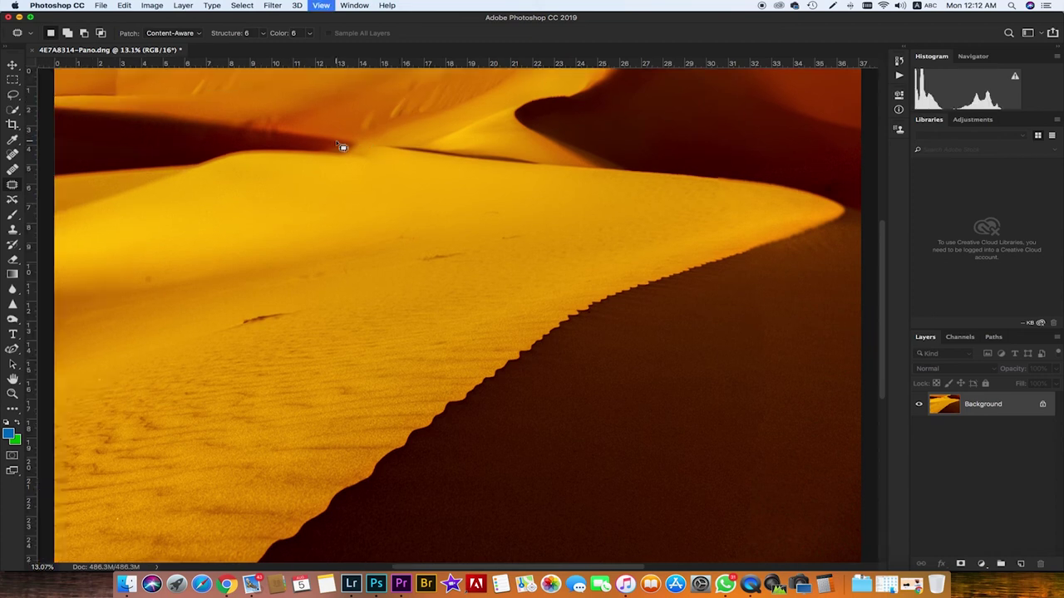
{"action": "key", "text": "super+z"}
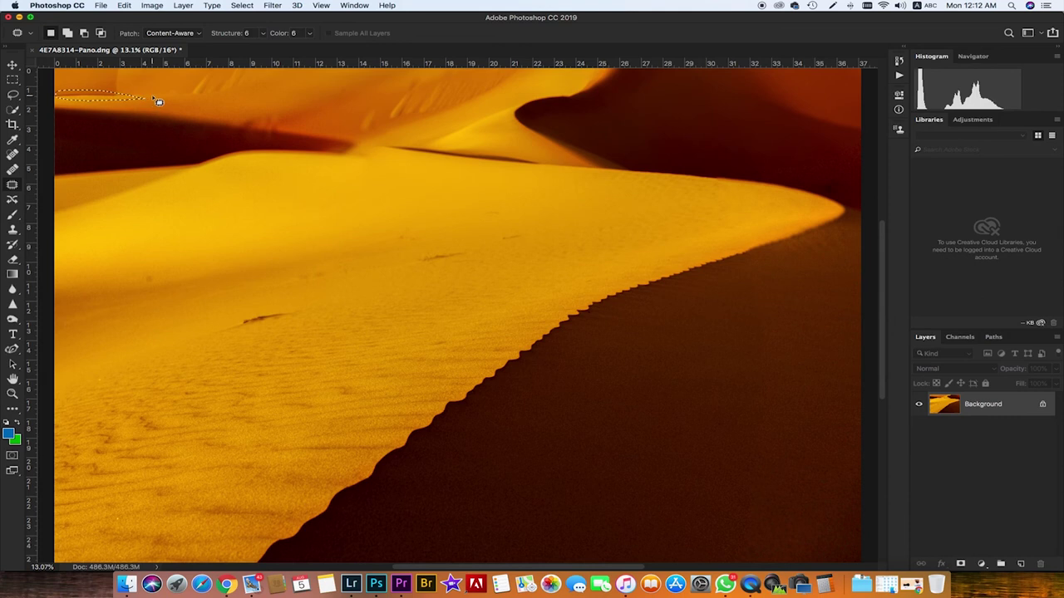
{"action": "mouse_move", "coordinate": [126, 100]}
{"action": "left_mouse_down"}
{"action": "mouse_move", "coordinate": [160, 85]}
{"action": "mouse_move", "coordinate": [123, 92]}
{"action": "mouse_move", "coordinate": [190, 107]}
{"action": "left_mouse_up"}
{"action": "left_click", "coordinate": [180, 94]}
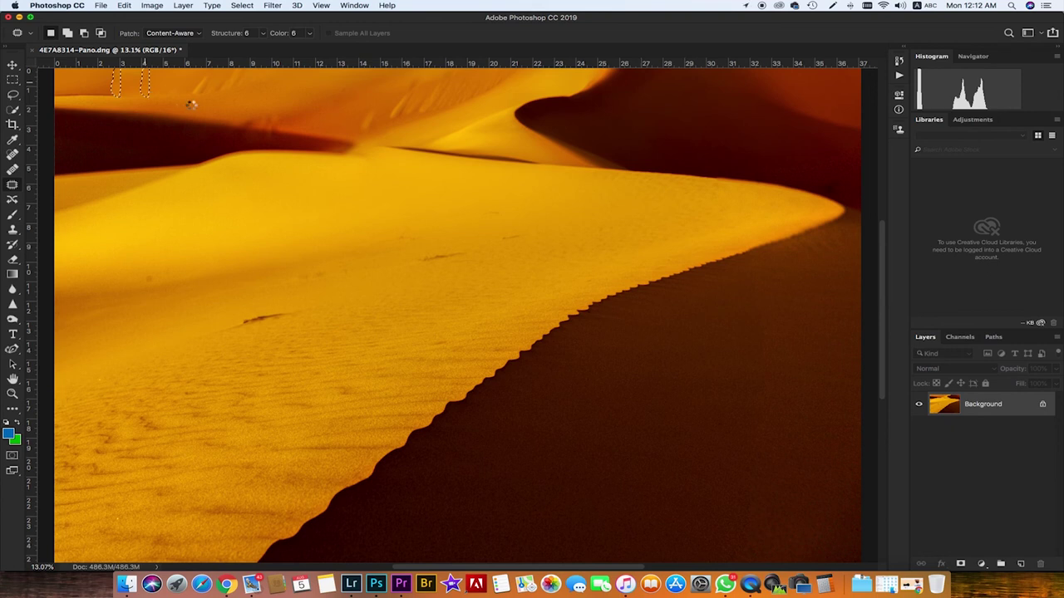
{"action": "mouse_move", "coordinate": [121, 103]}
{"action": "left_mouse_down"}
{"action": "mouse_move", "coordinate": [176, 95]}
{"action": "mouse_move", "coordinate": [277, 120]}
{"action": "left_mouse_up"}
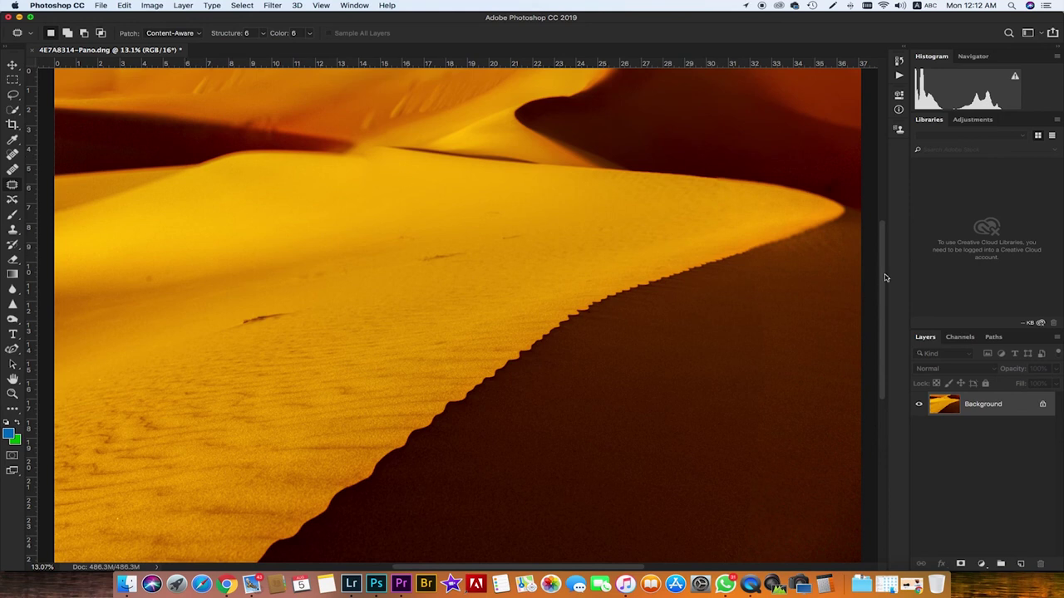
{"action": "key", "text": "ctrl+minus"}
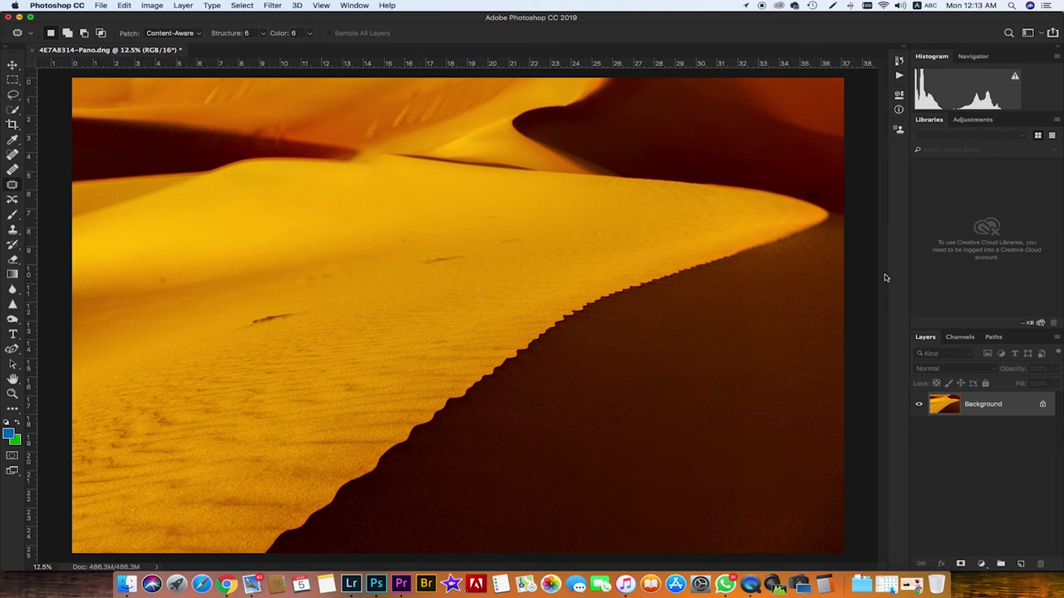
{"action": "right_click", "coordinate": [750, 584]}
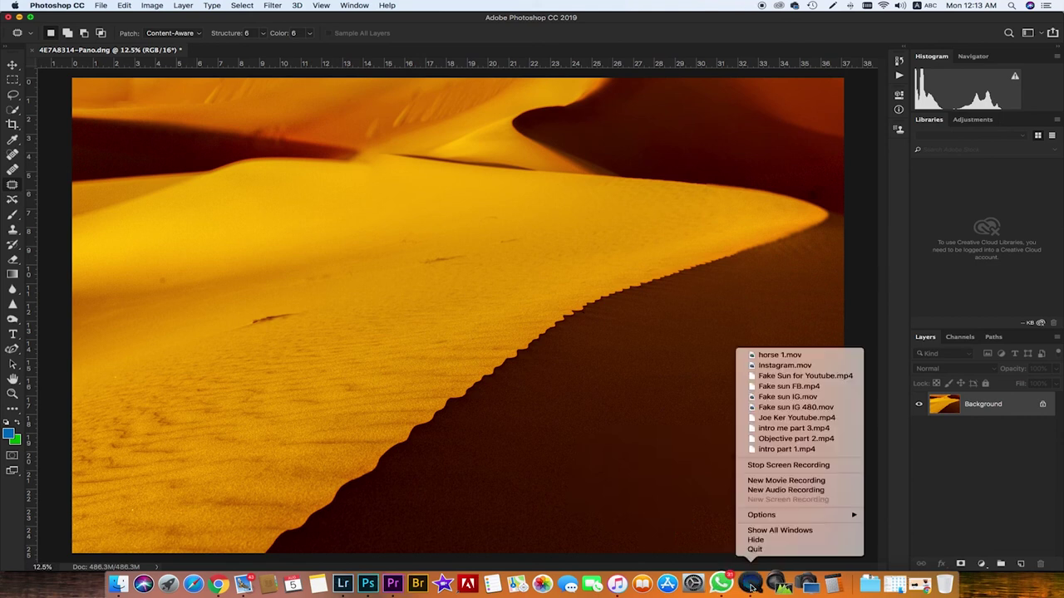